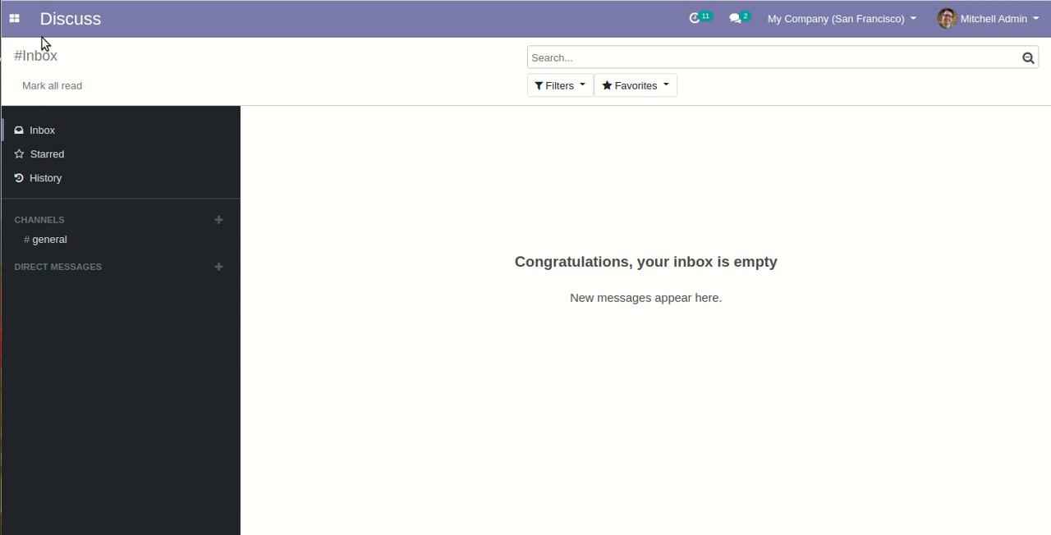
# Step: Open the Sales app's settings at the Sale Commission section
pyautogui.click(16, 26)
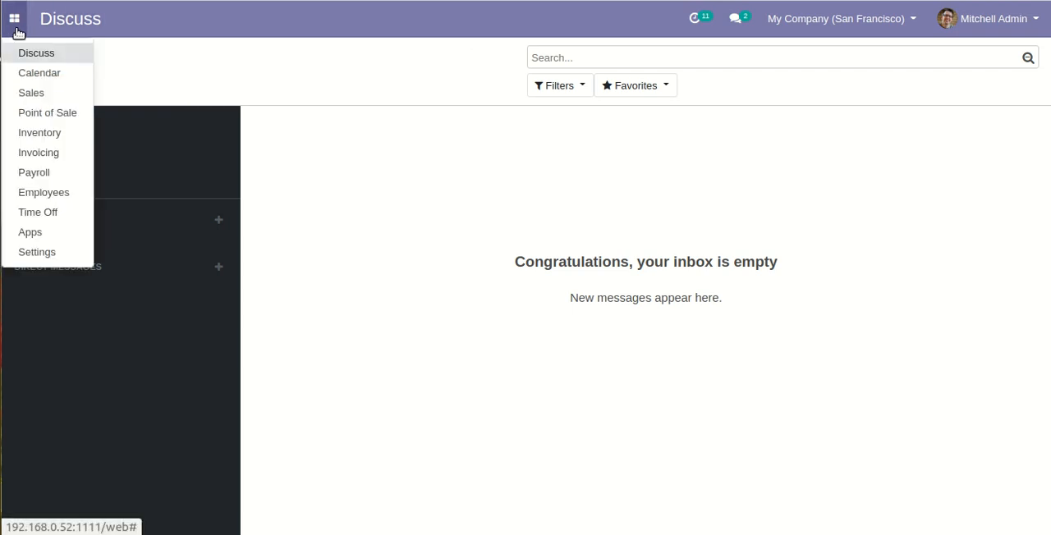
pyautogui.click(66, 95)
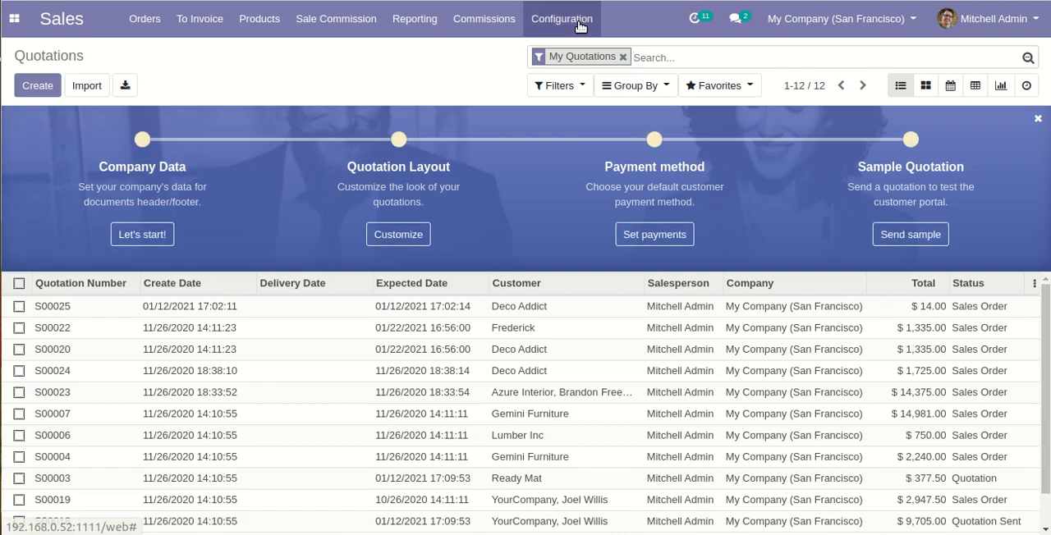
pyautogui.click(582, 22)
pyautogui.click(601, 54)
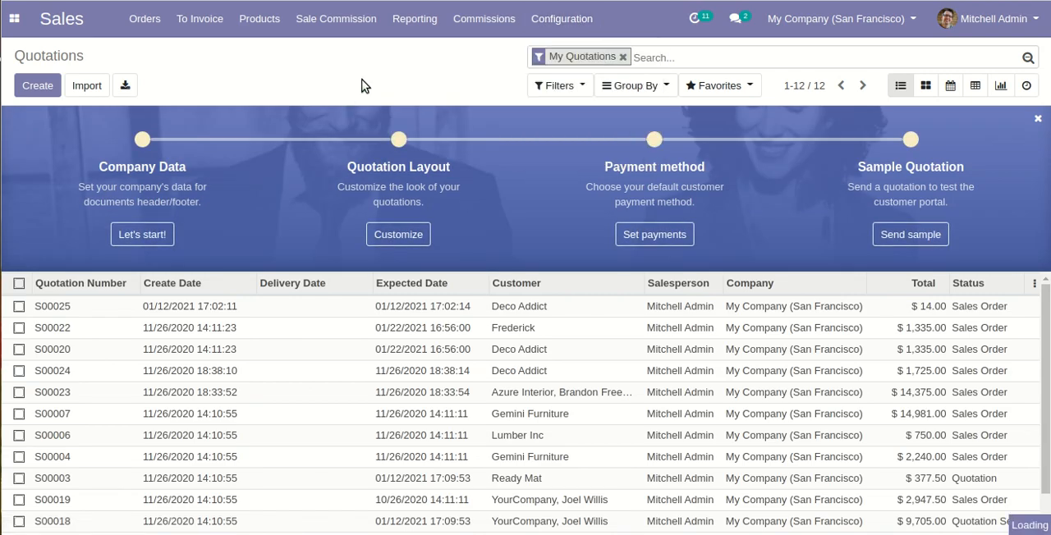
pyautogui.scroll(-1, 535, 249)
pyautogui.scroll(-1, 535, 250)
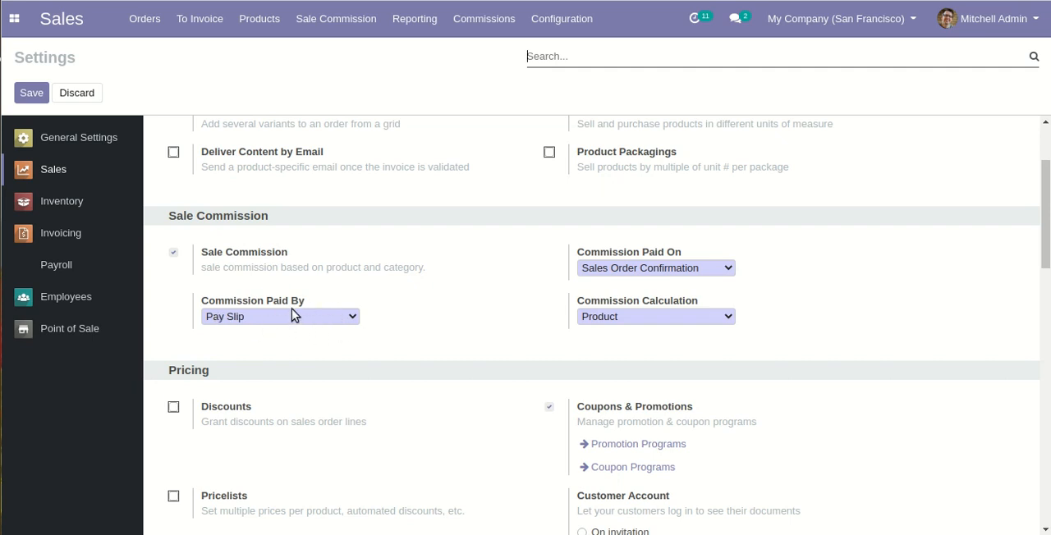
# Step: Examine the available options for Commission Paid By, Commission Paid On and Commission Calculation
pyautogui.click(348, 319)
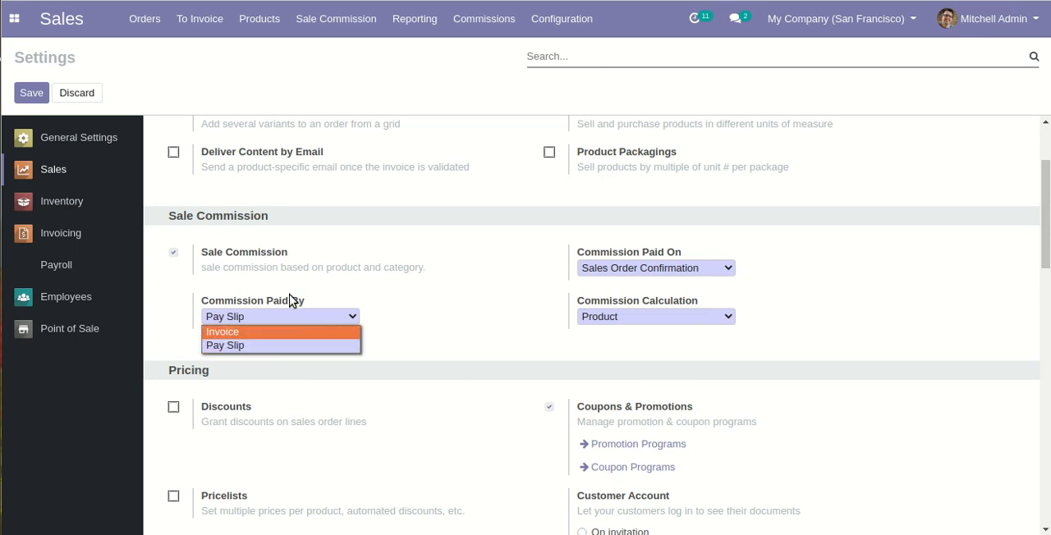
pyautogui.click(485, 304)
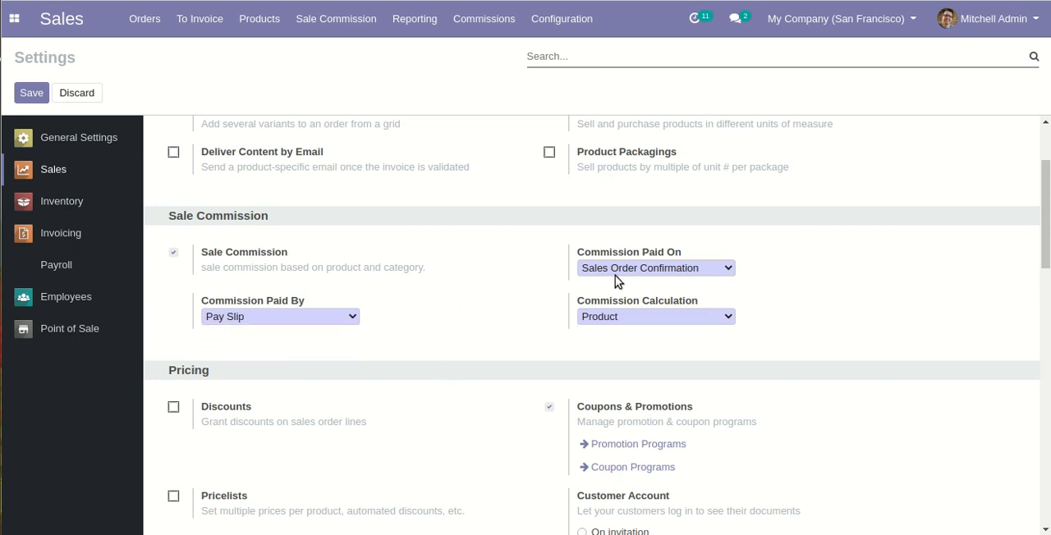
pyautogui.click(719, 276)
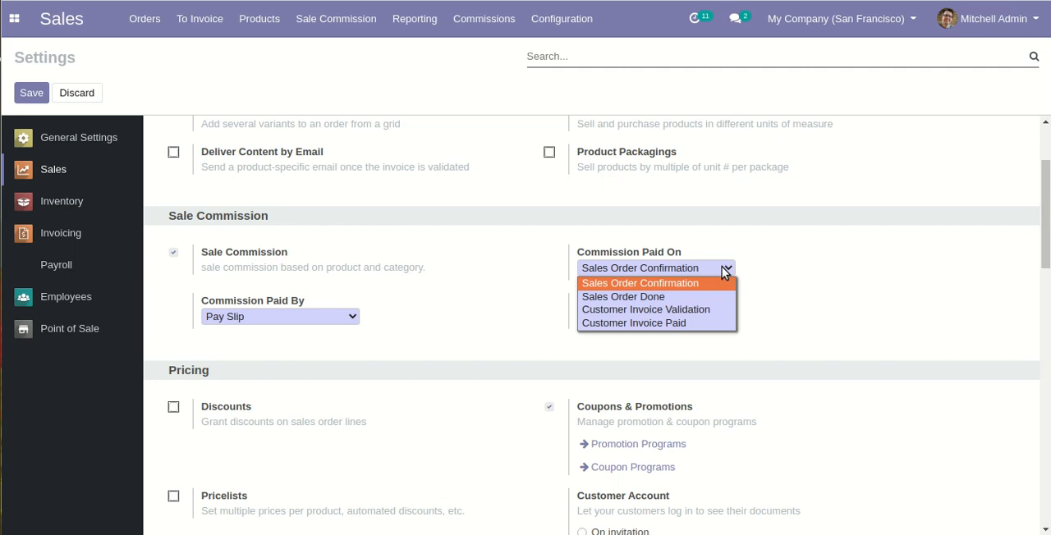
pyautogui.click(822, 348)
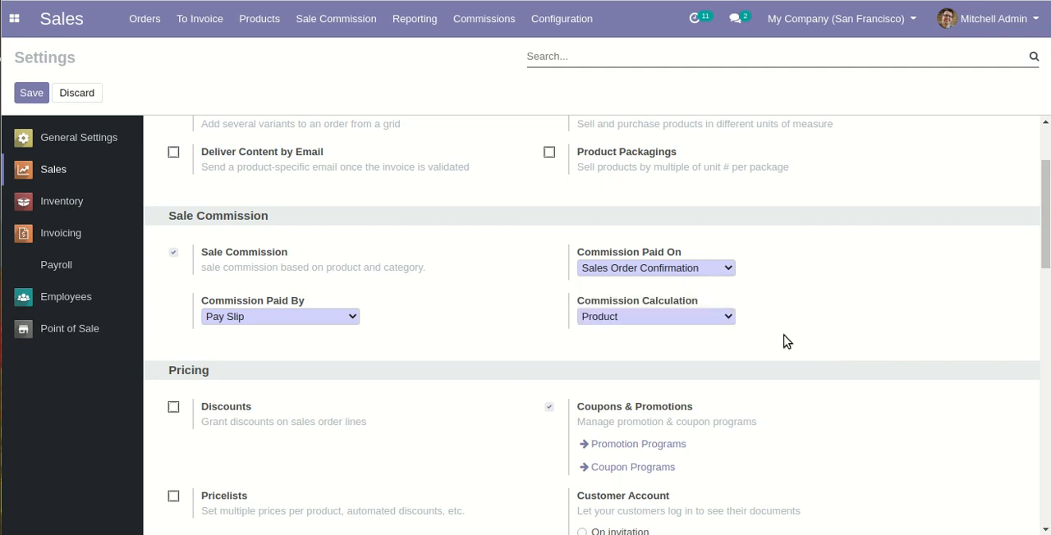
pyautogui.click(715, 268)
pyautogui.click(769, 319)
pyautogui.click(704, 322)
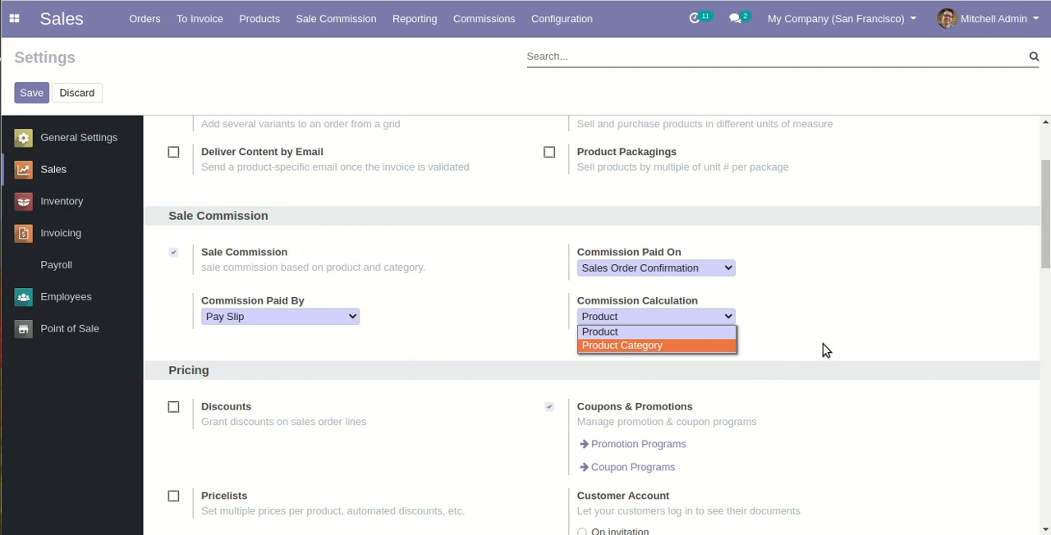
pyautogui.click(848, 326)
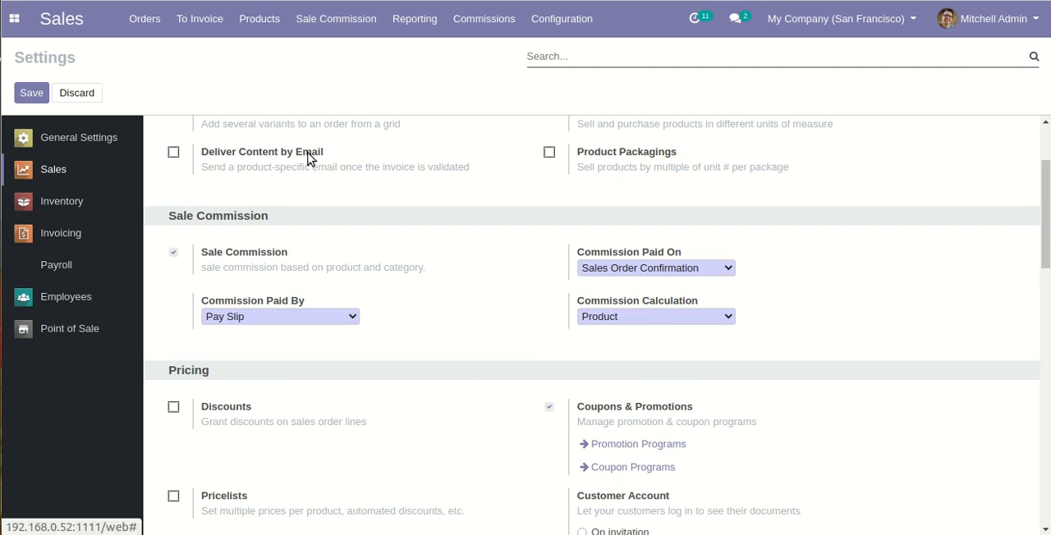
# Step: Search the product list for "cabinet" without the Can be Sold filter and open Cabinet with Doors
pyautogui.click(268, 19)
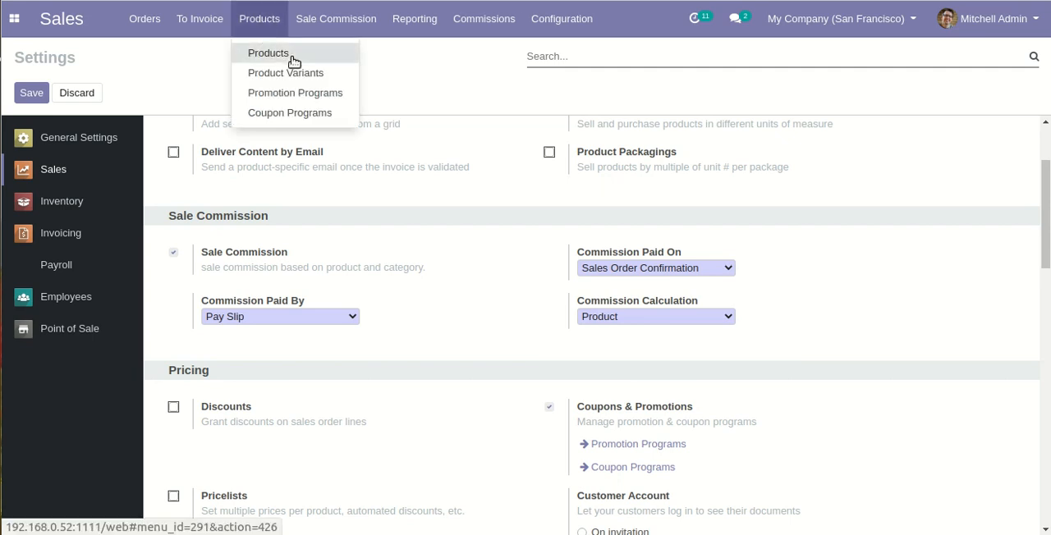
pyautogui.click(268, 53)
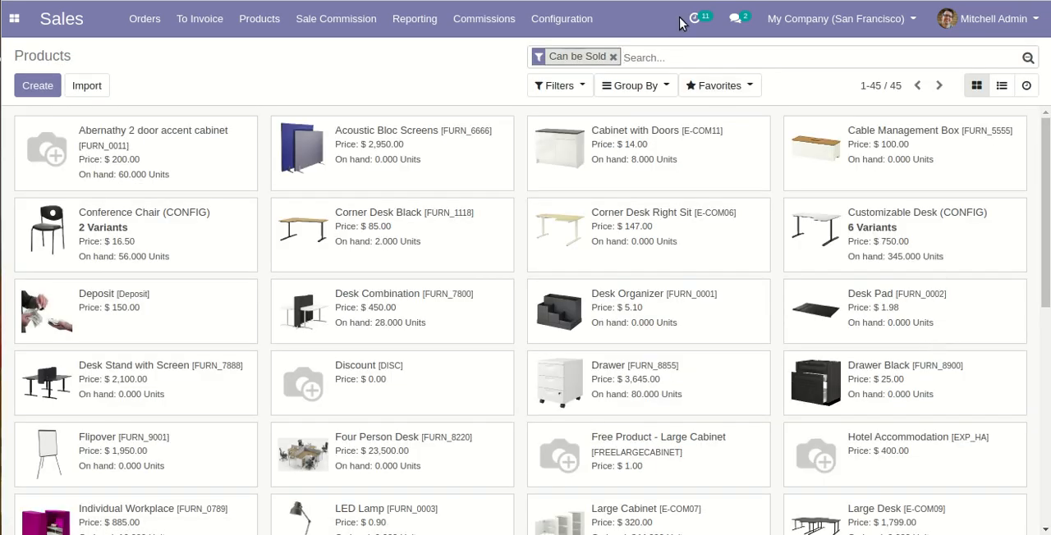
pyautogui.click(709, 62)
pyautogui.press('BackSpace')
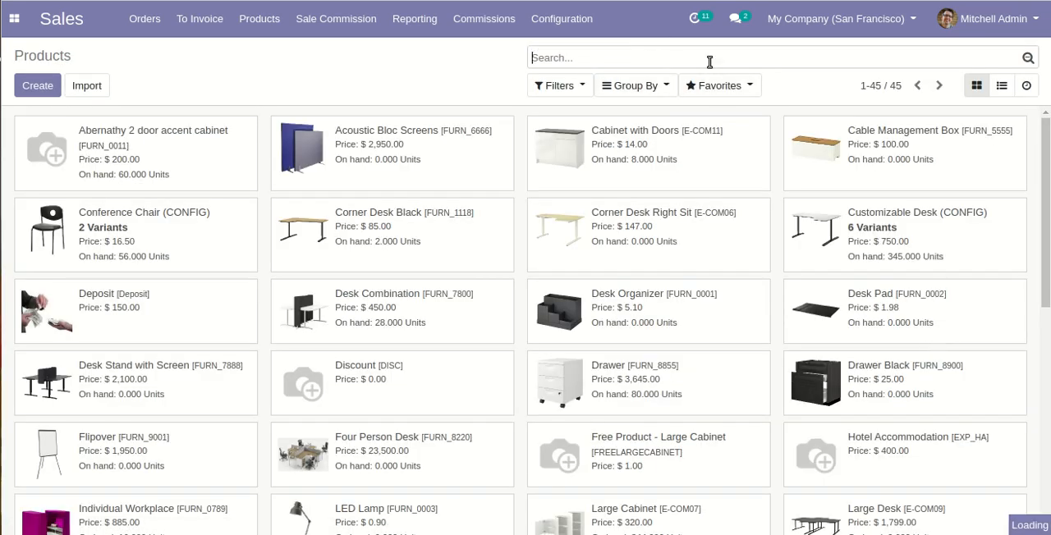
pyautogui.write('cab')
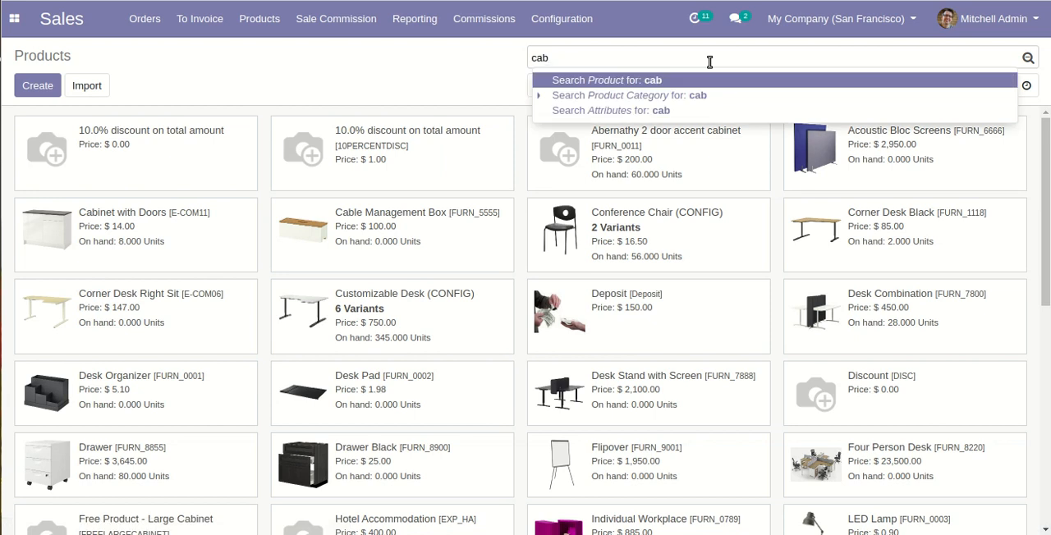
pyautogui.write('inet')
pyautogui.press('Return')
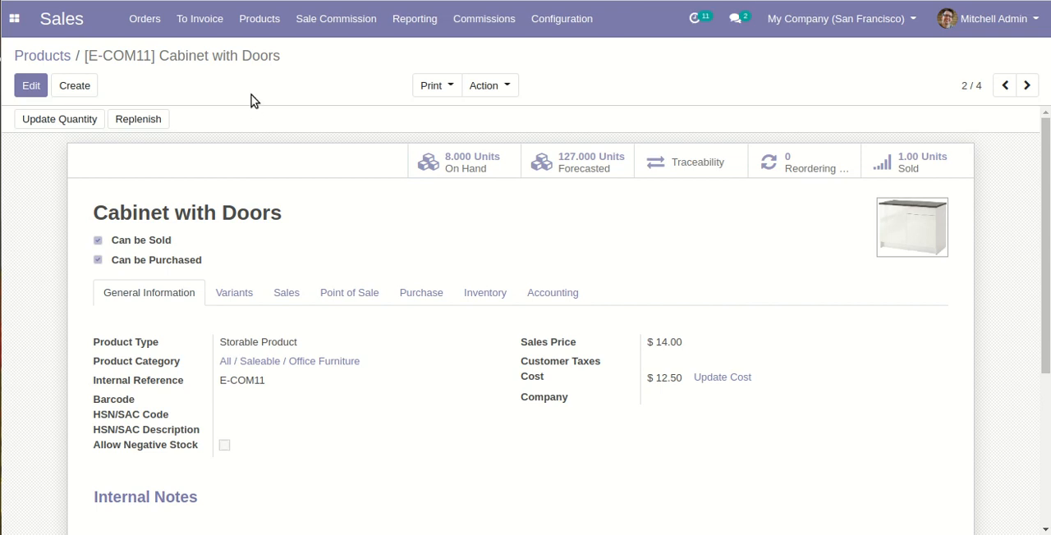
# Step: Search the product variants for "cabinet" without the Can be Sold filter and open the Cabinet with Doors variant
pyautogui.click(274, 23)
pyautogui.click(340, 75)
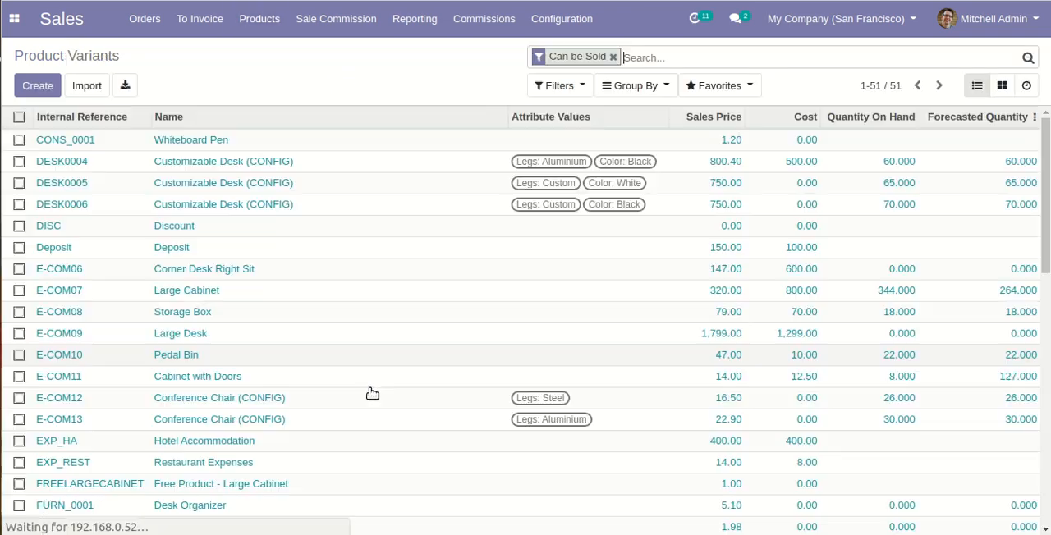
pyautogui.press('BackSpace')
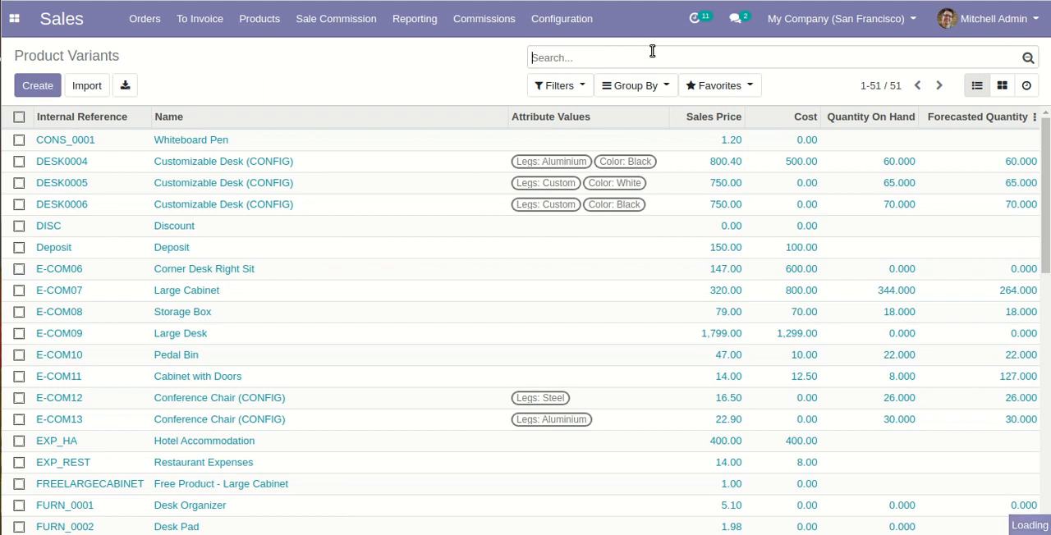
pyautogui.write('cabinet')
pyautogui.press('Return')
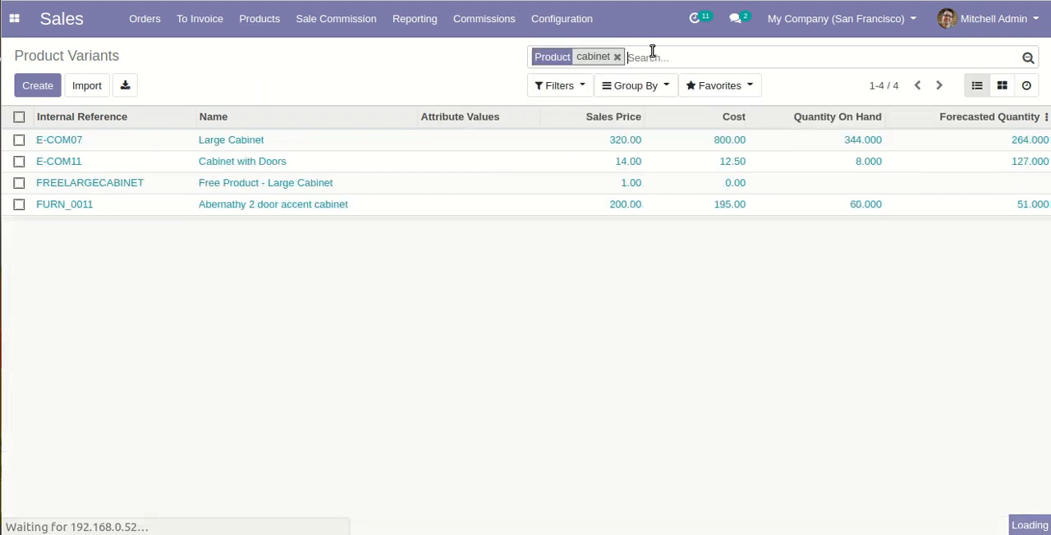
pyautogui.click(326, 162)
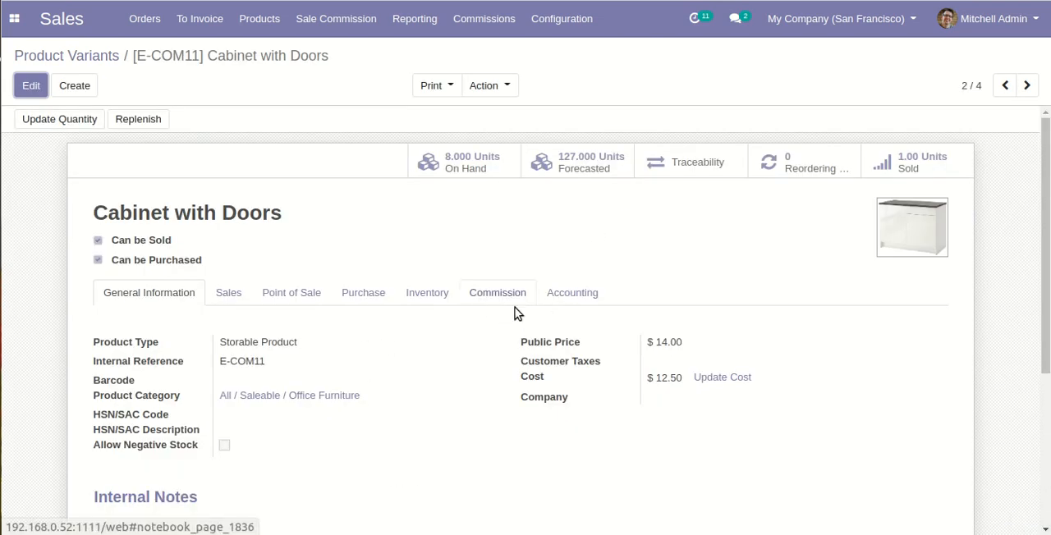
# Step: Open the variant's Chief Executive Officer commission line for editing and check its compute price options
pyautogui.click(667, 0)
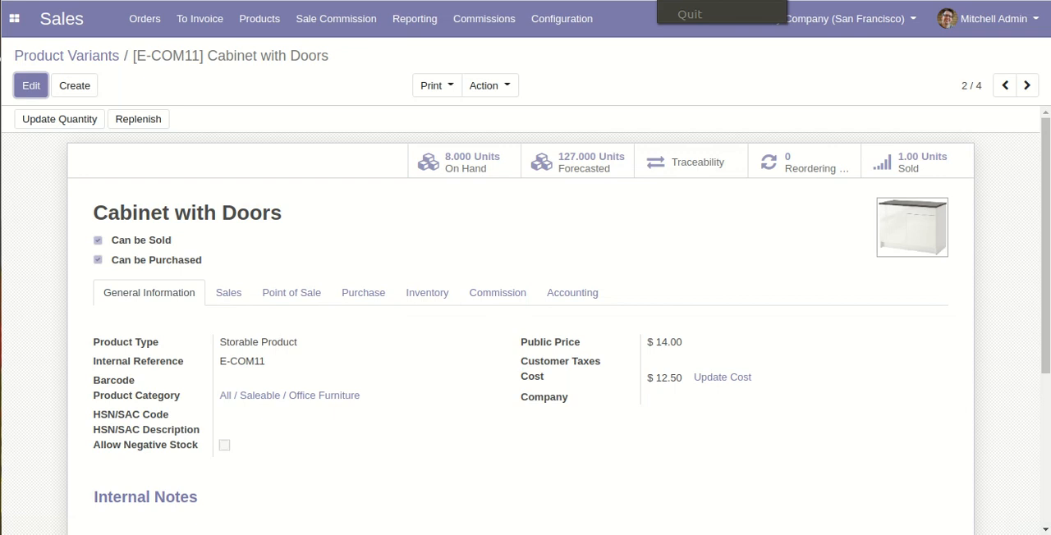
pyautogui.click(509, 294)
pyautogui.click(31, 85)
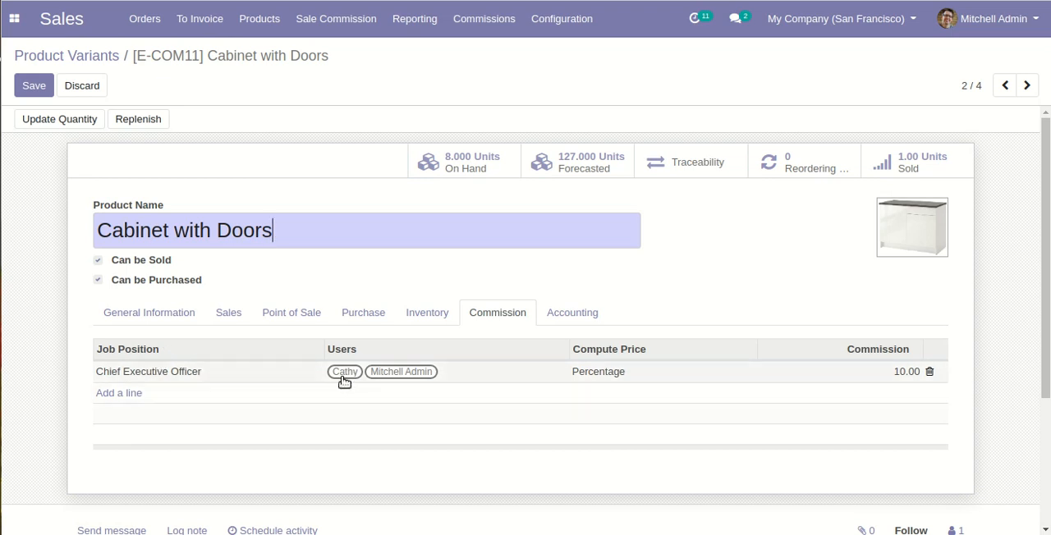
pyautogui.click(669, 375)
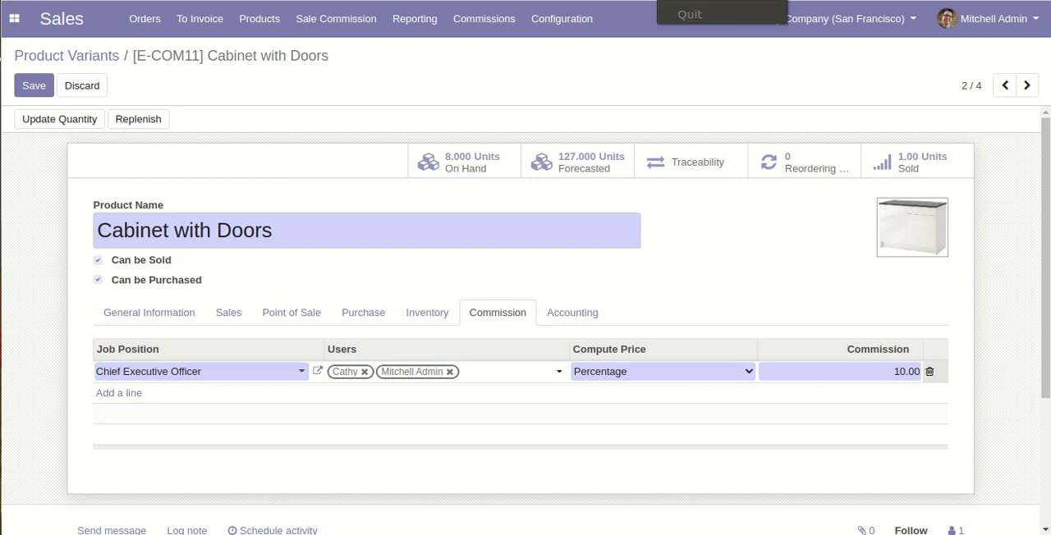
pyautogui.click(693, 373)
pyautogui.click(693, 373)
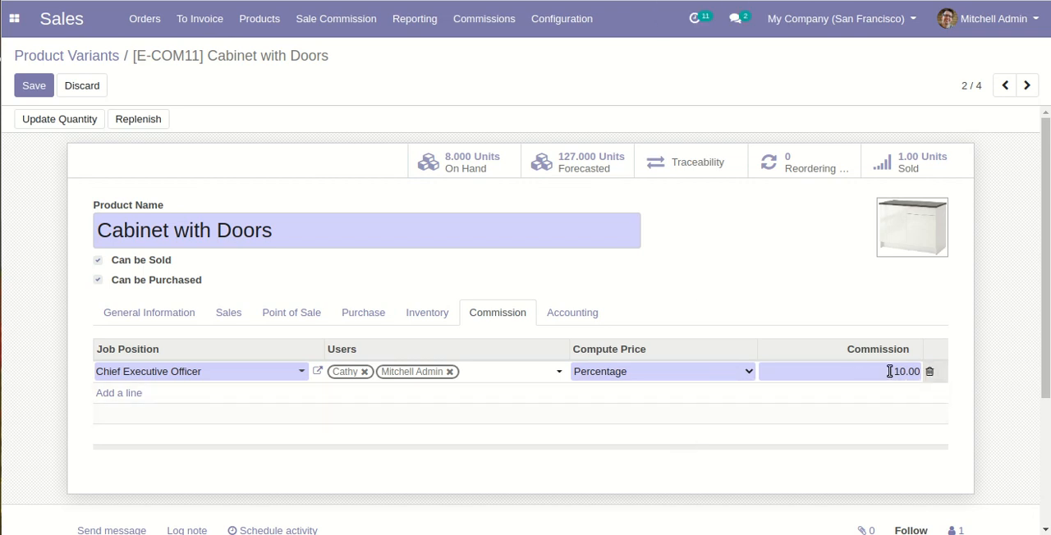
# Step: Try Fixed as the compute price of the Chief Executive Officer commission line
pyautogui.click(717, 372)
pyautogui.click(710, 389)
pyautogui.moveTo(887, 369); pyautogui.dragTo(915, 373)
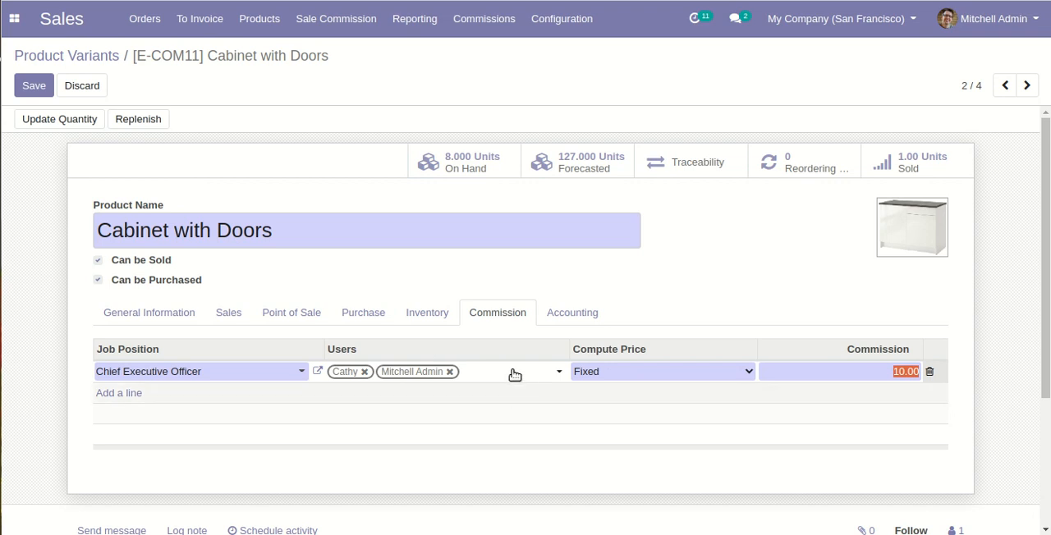
# Step: Set the commission line's compute price to Percentage and save the product variant
pyautogui.click(723, 371)
pyautogui.click(704, 402)
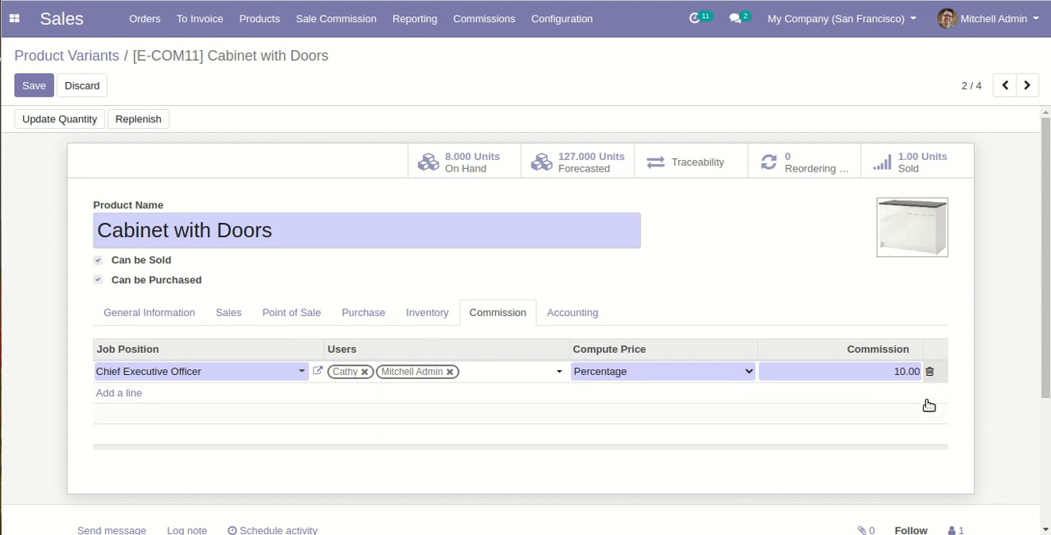
pyautogui.click(33, 87)
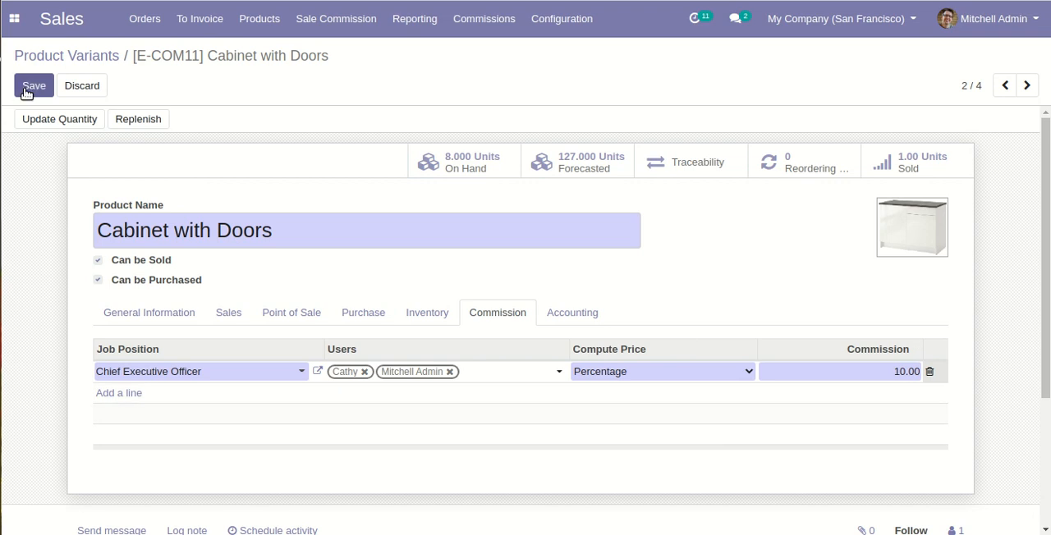
# Step: Create a new sales order for the customer Deco Addict
pyautogui.click(158, 24)
pyautogui.click(180, 72)
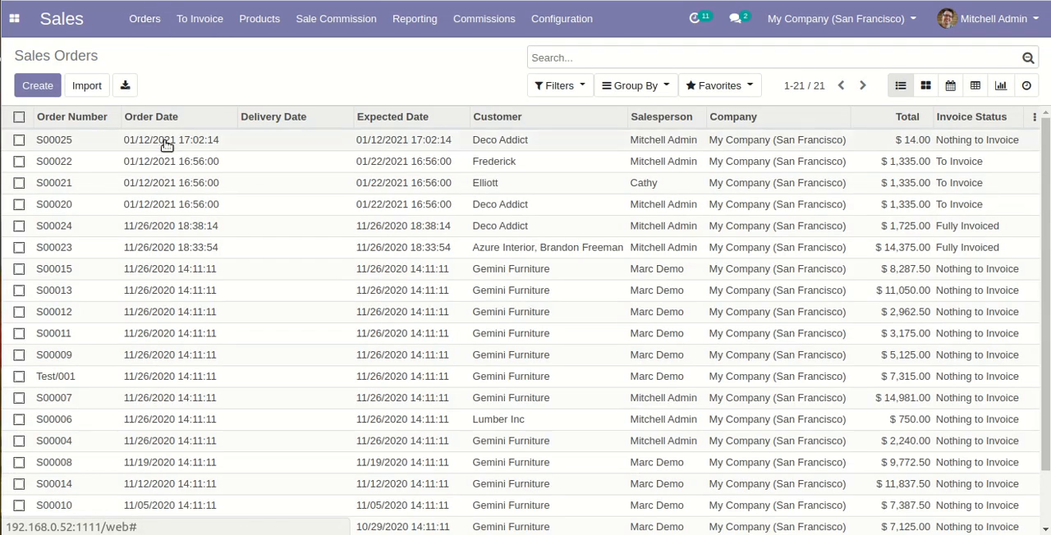
pyautogui.click(43, 88)
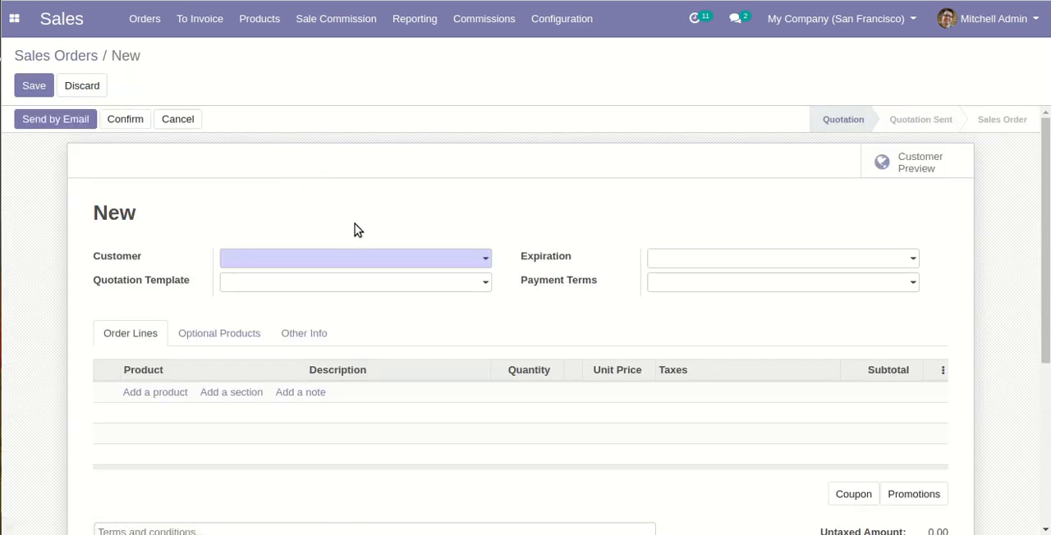
pyautogui.click(464, 261)
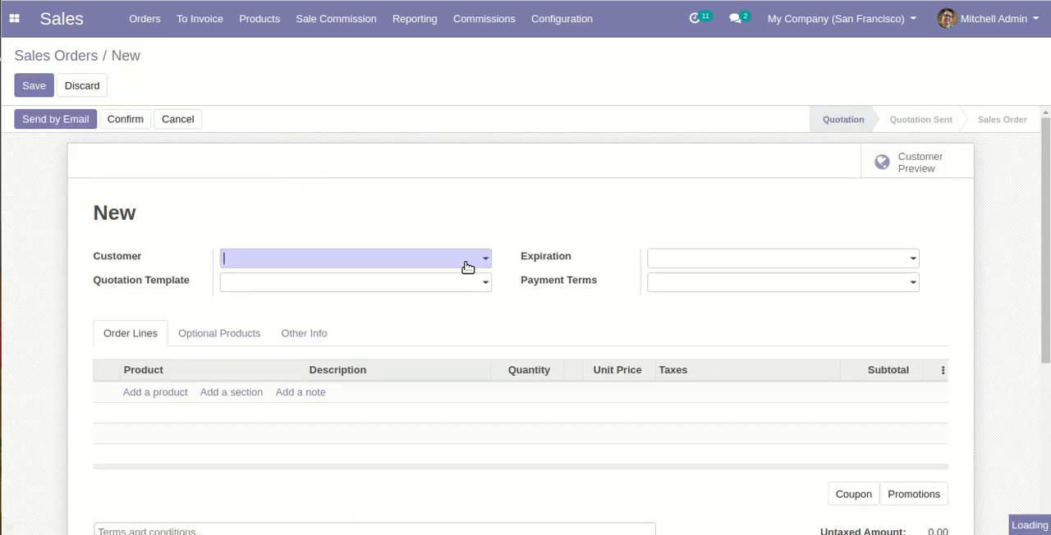
pyautogui.press('Return')
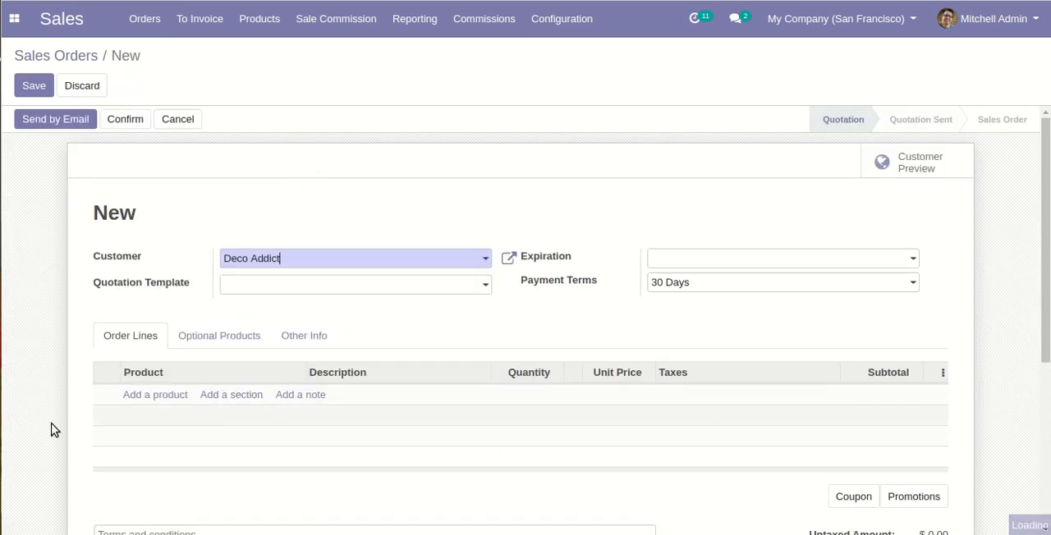
# Step: Add the product [E-COM11] Cabinet with Doors as an order line
pyautogui.click(172, 400)
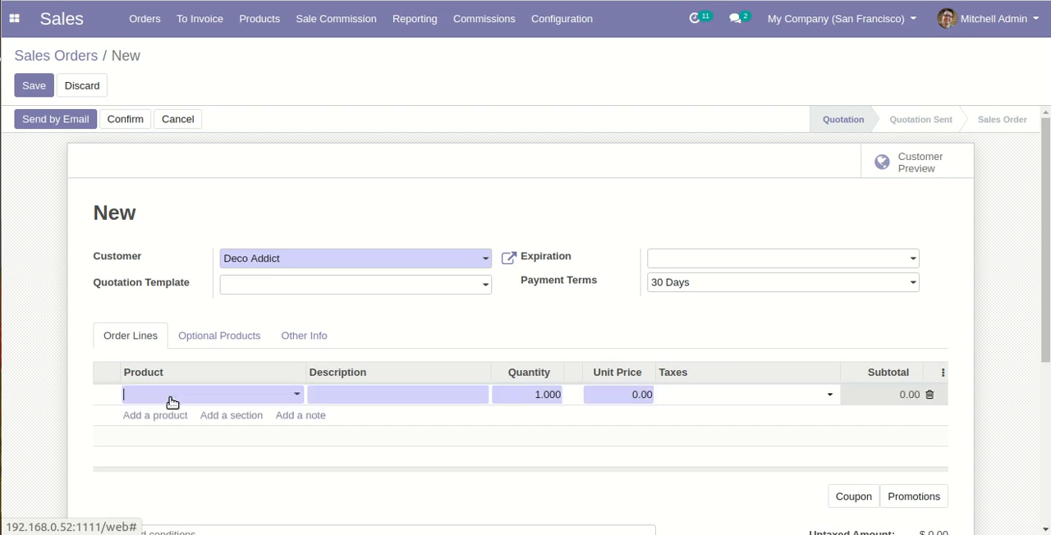
pyautogui.write('cabinet')
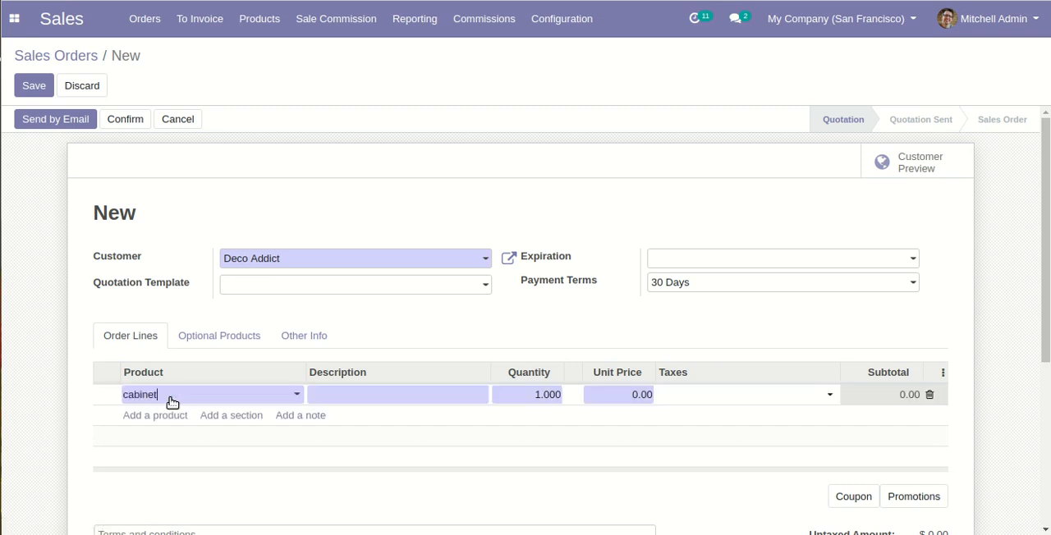
pyautogui.press('Down')
pyautogui.press('Down')
pyautogui.press('Return')
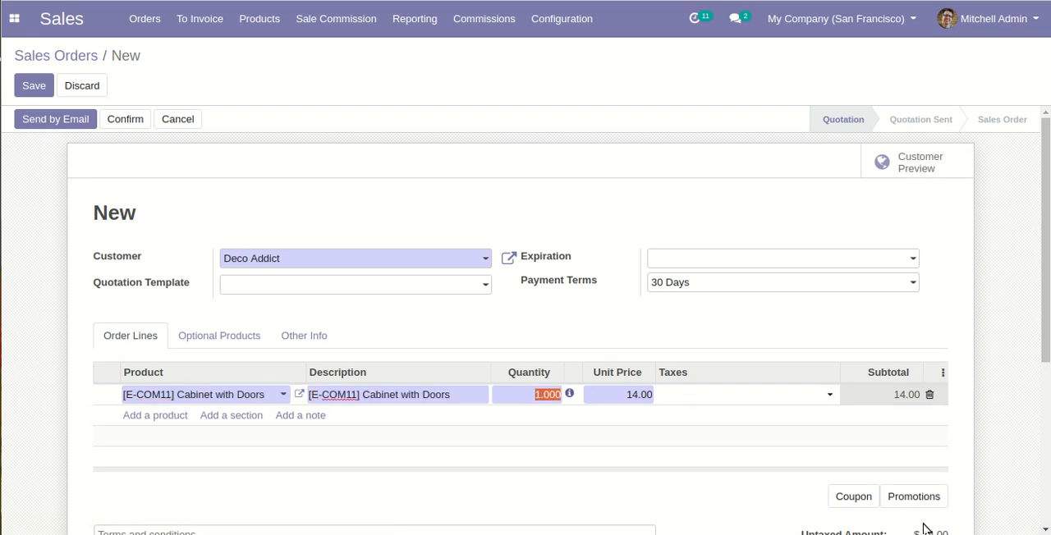
# Step: Set the Cabinet with Doors line's quantity to 10 and apply Tax 15.00%
pyautogui.write('10')
pyautogui.click(786, 402)
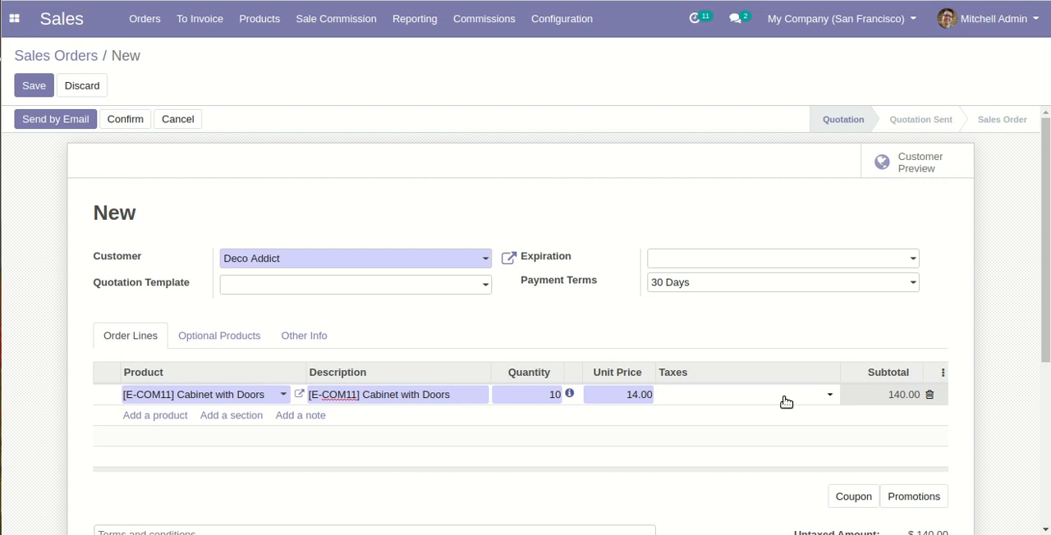
pyautogui.click(799, 398)
pyautogui.click(785, 424)
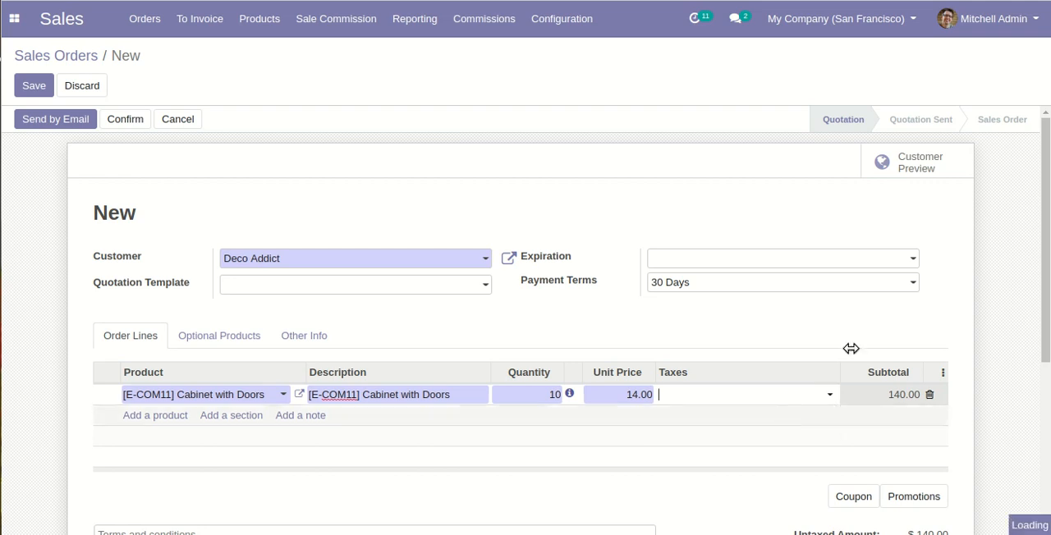
# Step: Save and confirm the Deco Addict quotation, and open the order's commission lines
pyautogui.click(34, 87)
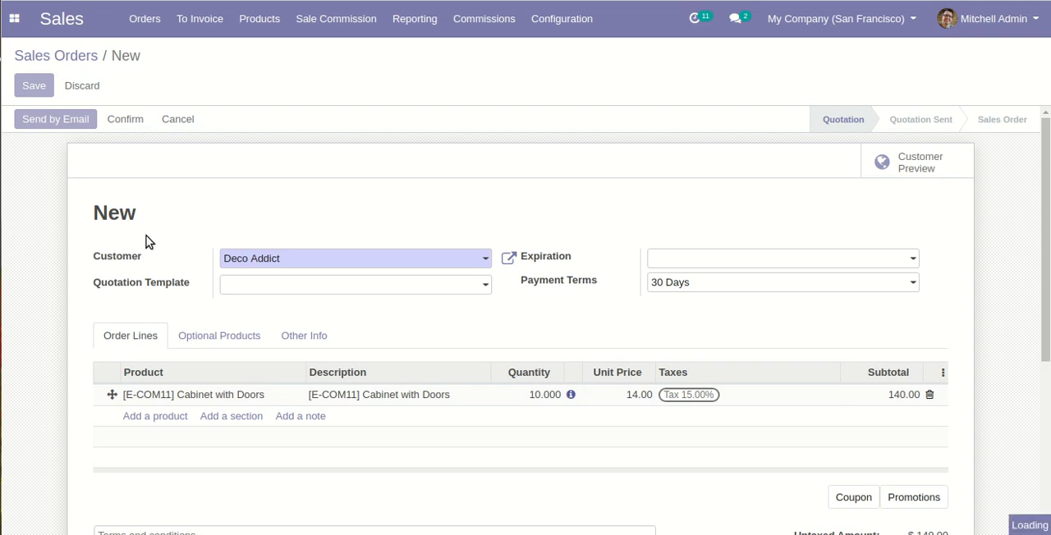
pyautogui.click(144, 118)
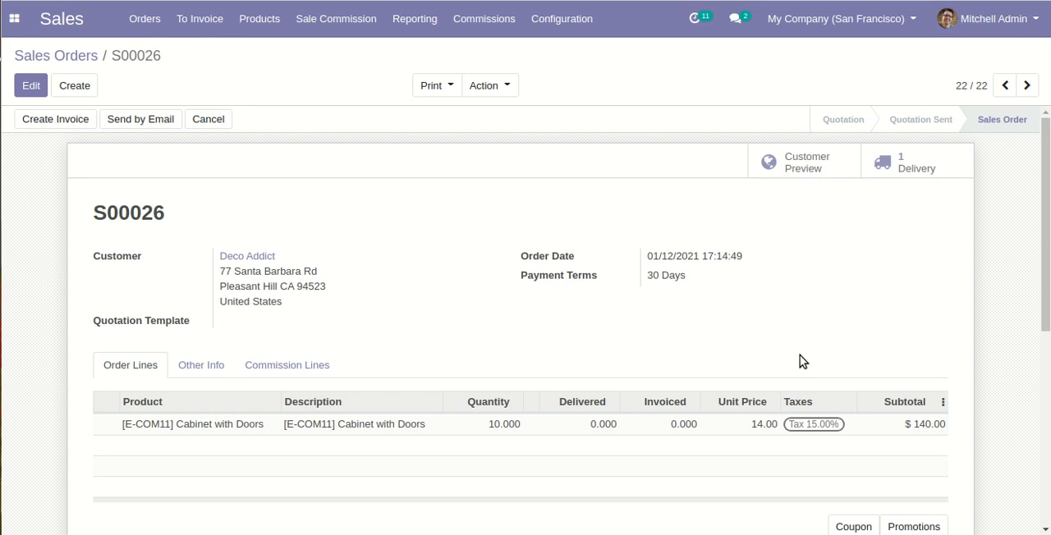
pyautogui.click(301, 366)
pyautogui.scroll(-1, 428, 376)
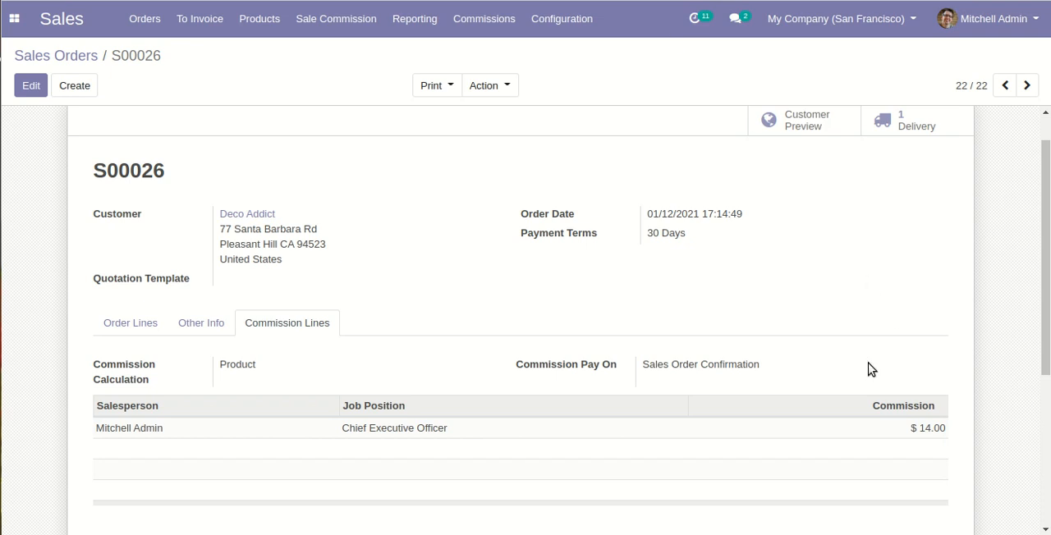
# Step: Review the sale commission record for source document S00026, and return to the commission list
pyautogui.click(667, 0)
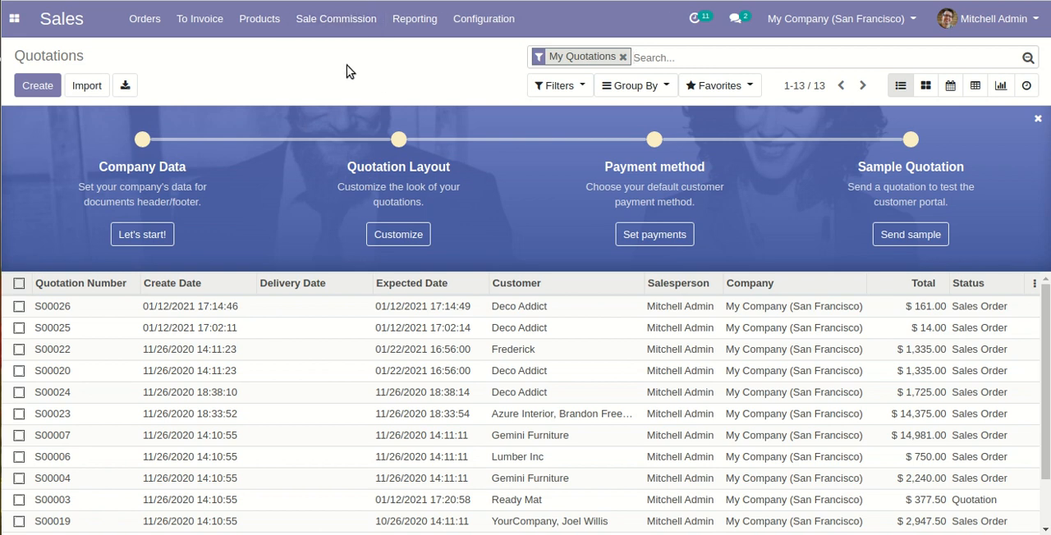
pyautogui.click(341, 19)
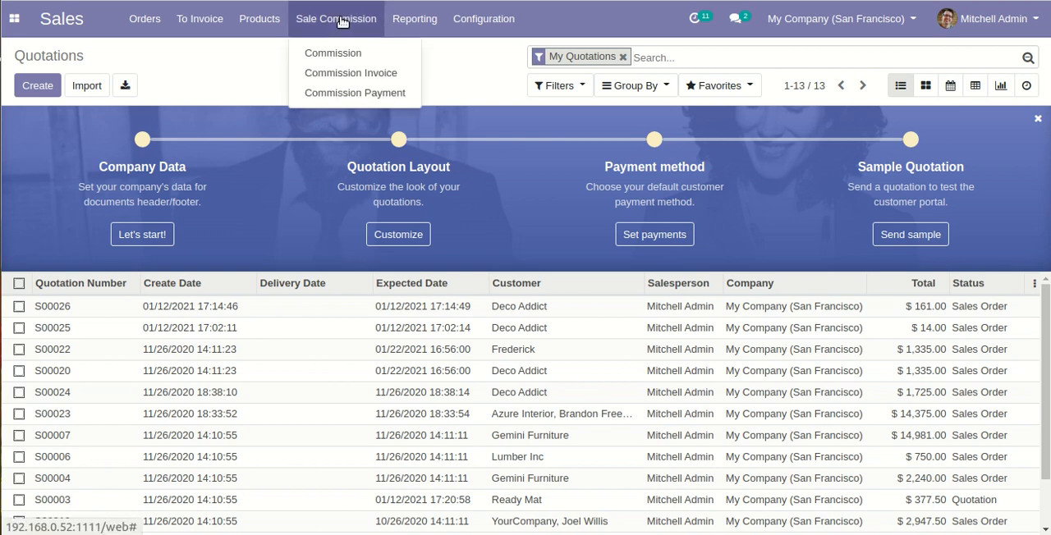
pyautogui.click(367, 56)
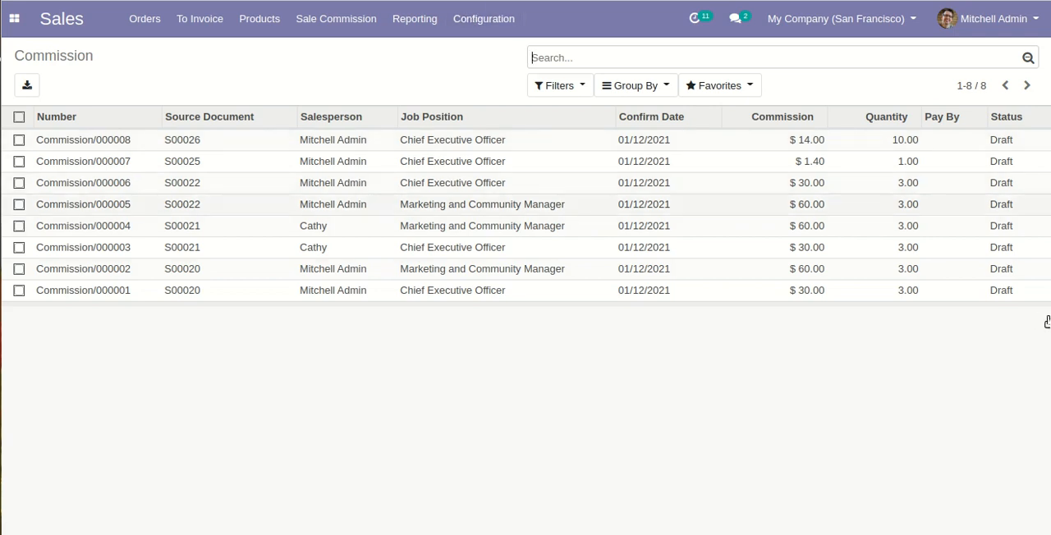
pyautogui.click(258, 141)
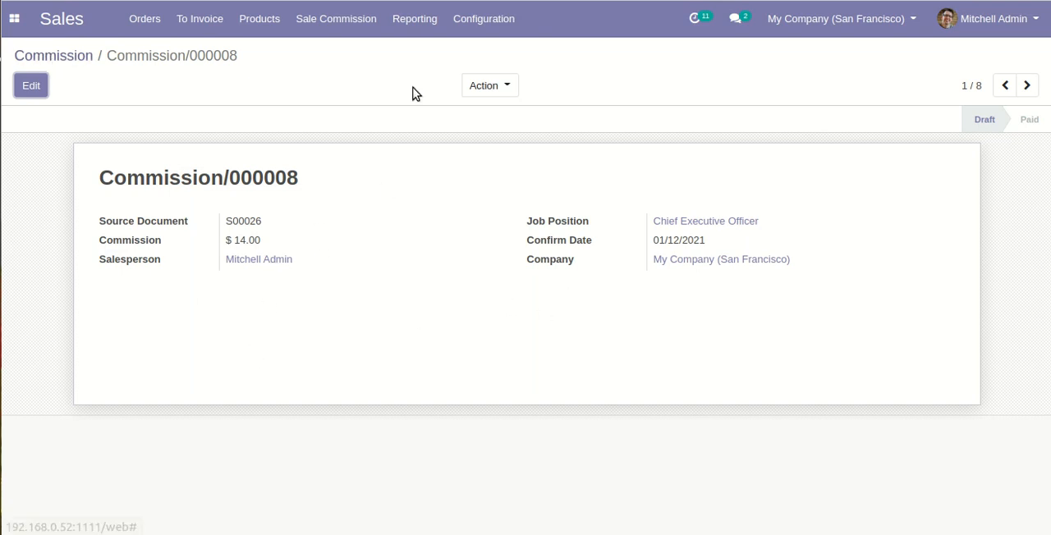
pyautogui.click(44, 56)
# Step: Review the start and end dates of the Commission Payment form, and close it without creating an invoice
pyautogui.click(366, 26)
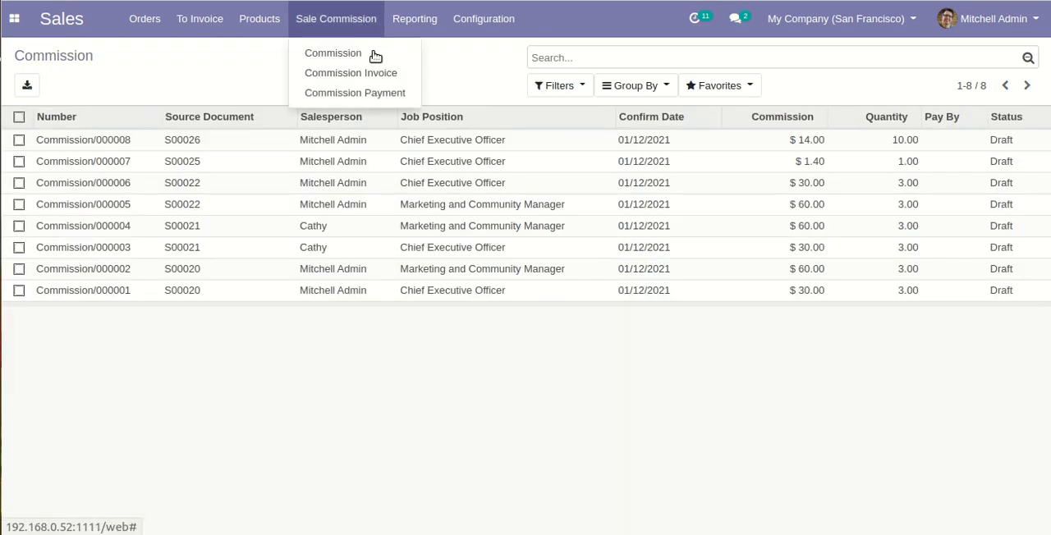
pyautogui.click(391, 94)
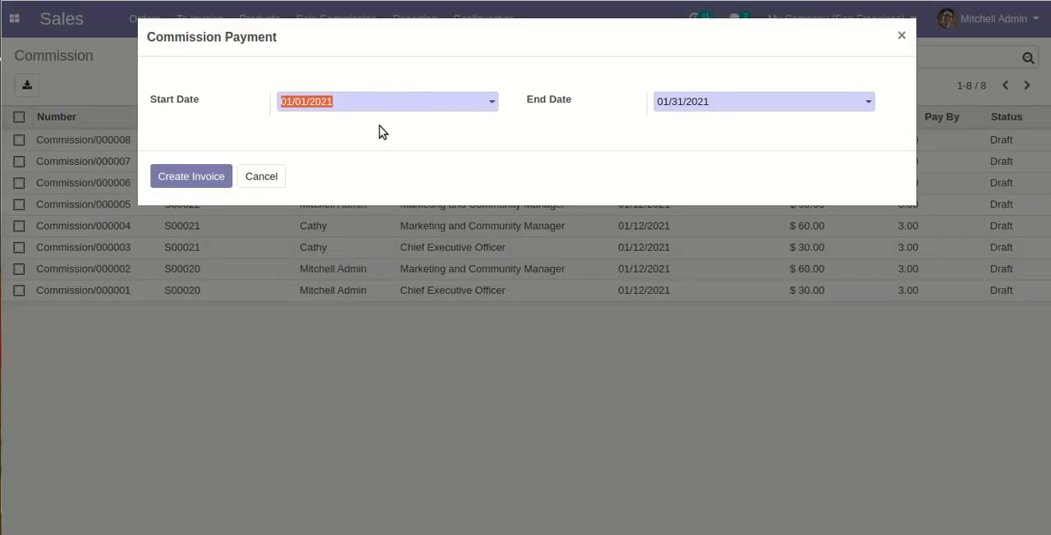
pyautogui.click(462, 140)
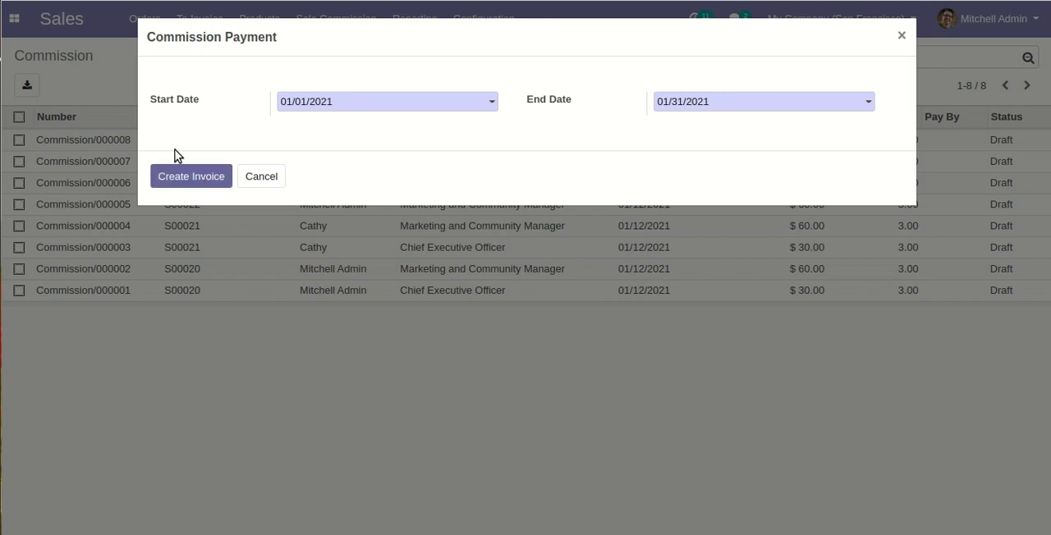
pyautogui.click(900, 37)
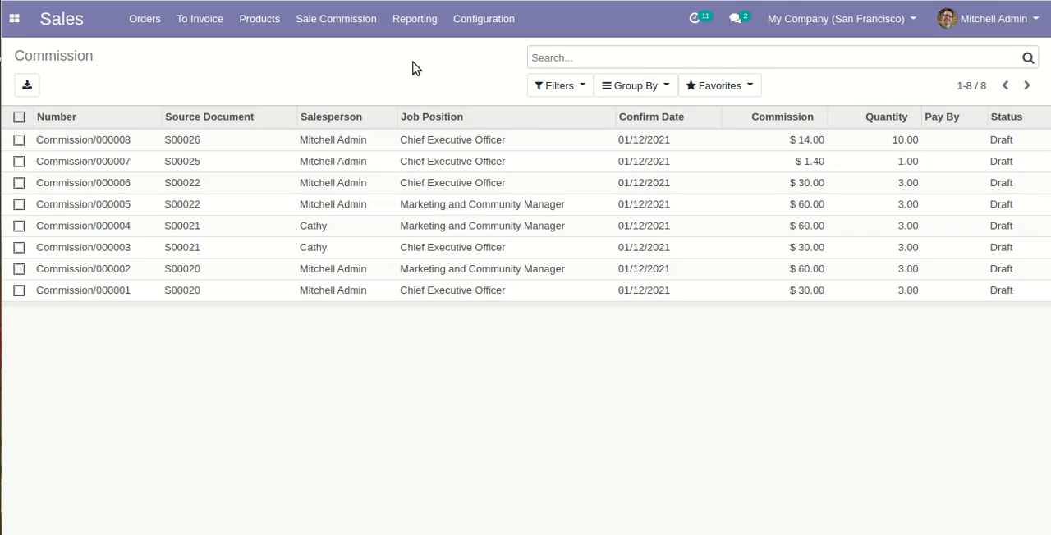
# Step: Review the list of commission invoices
pyautogui.click(362, 23)
pyautogui.click(372, 76)
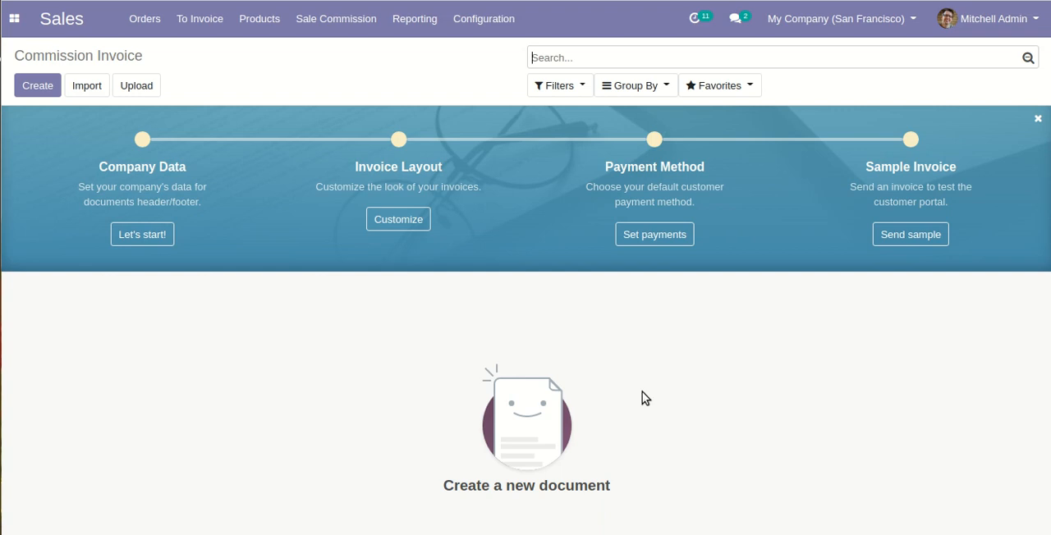
pyautogui.click(354, 25)
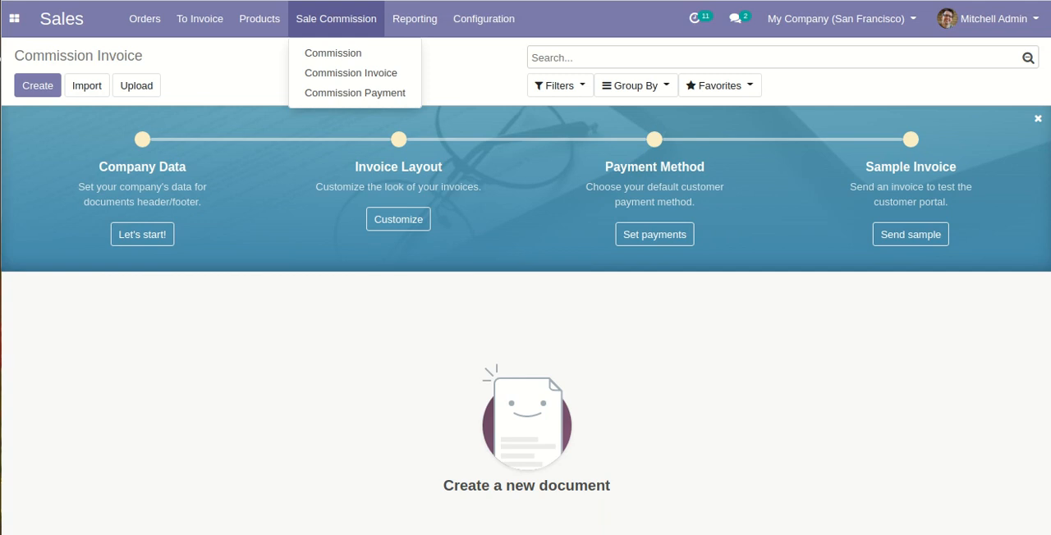
pyautogui.click(830, 410)
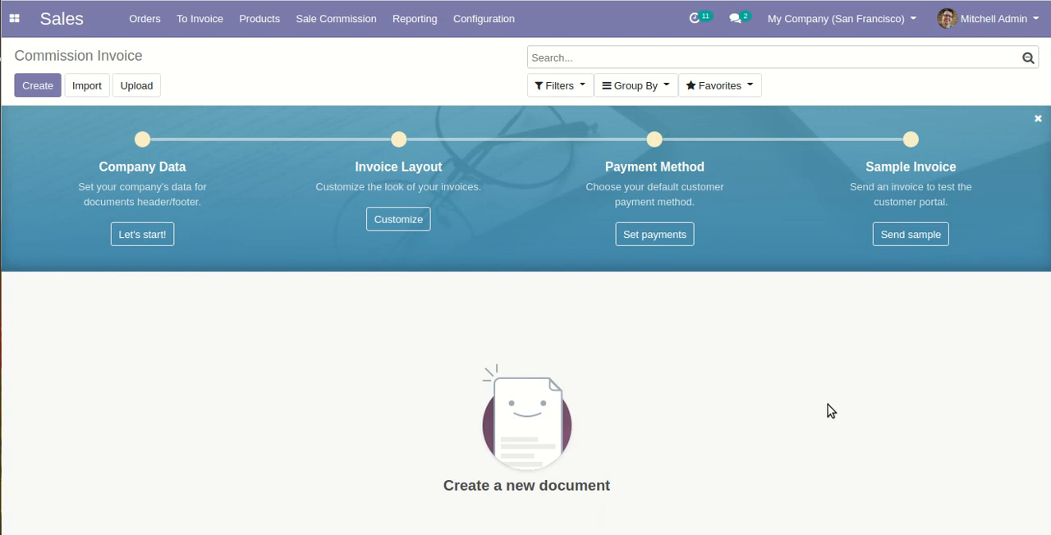
# Step: Open the list of sales quotations
pyautogui.click(153, 26)
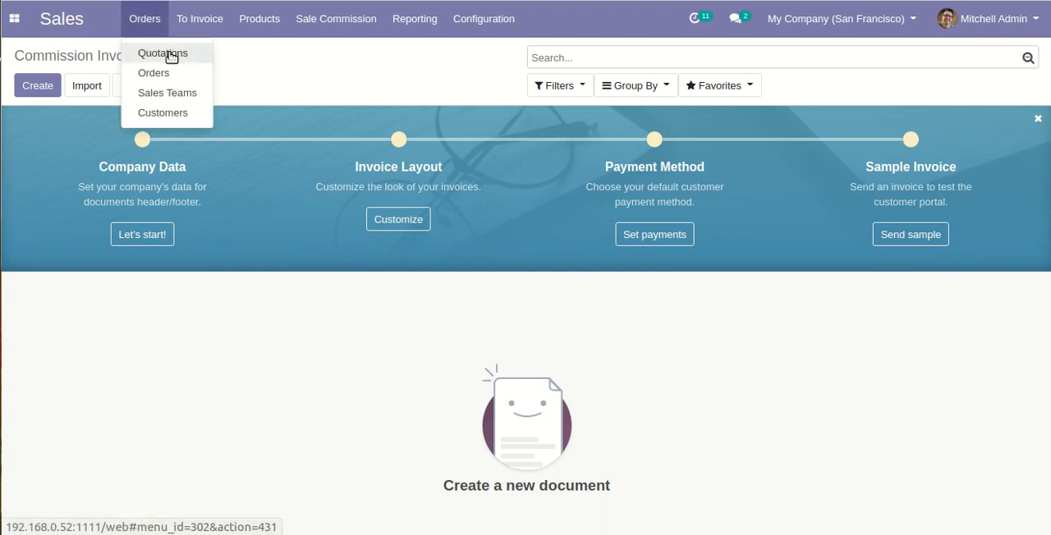
pyautogui.click(169, 52)
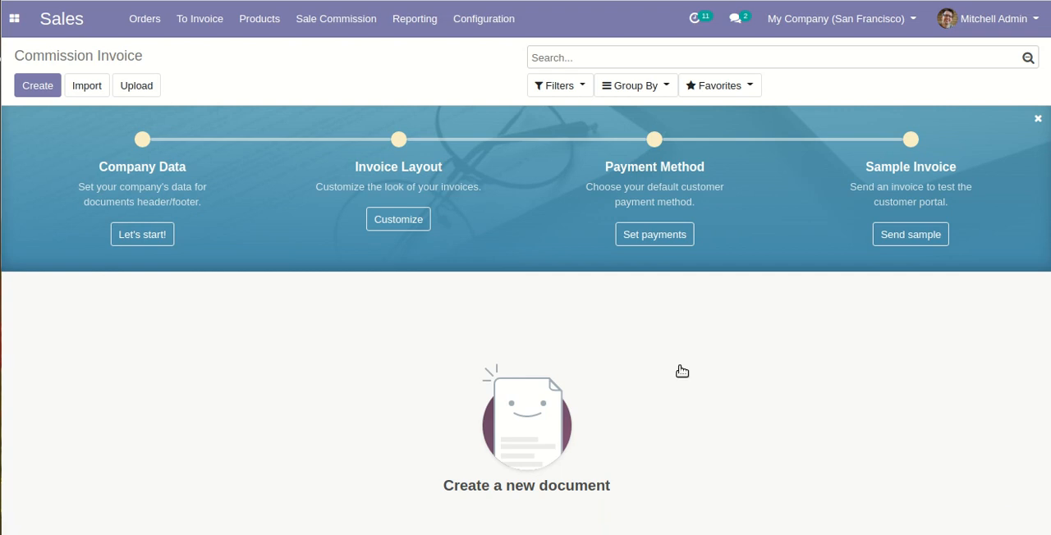